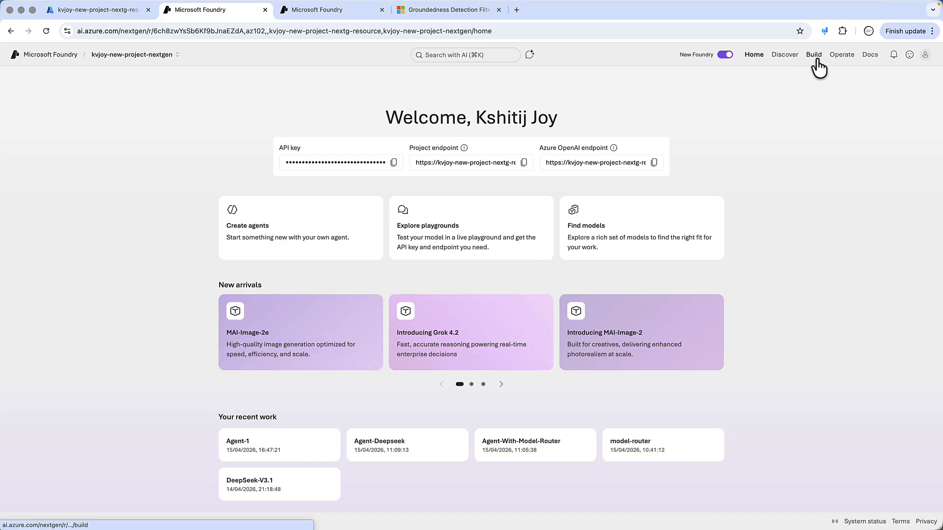
- Search all models in the Discover catalog for model-router and open that model's details page
click(785, 58)
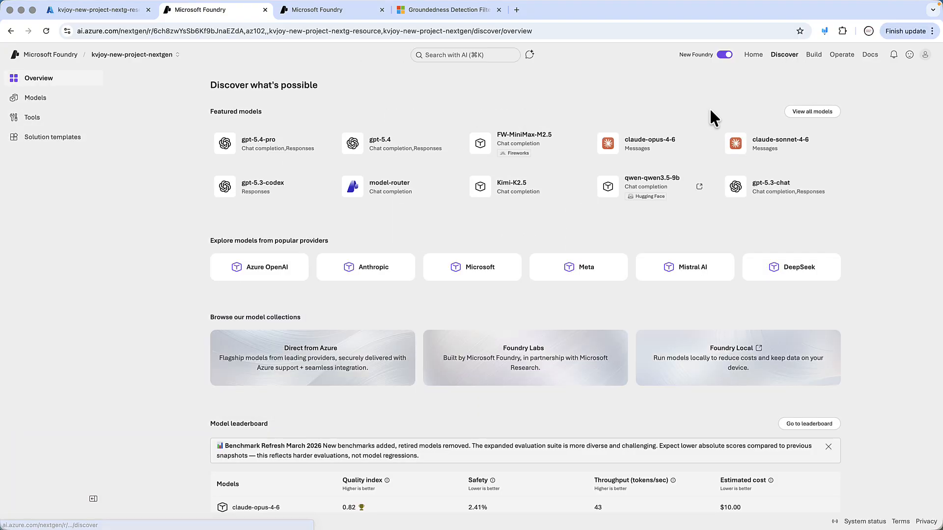
click(36, 98)
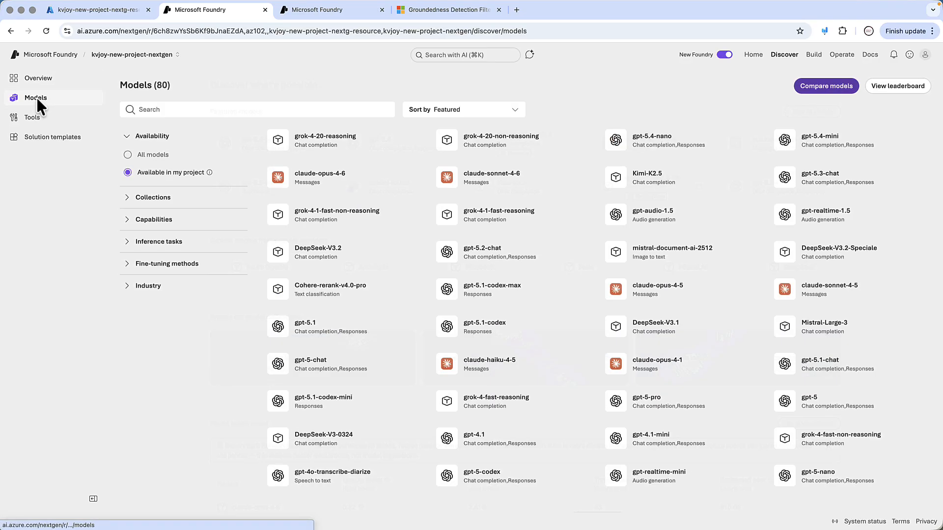
click(130, 154)
click(173, 111)
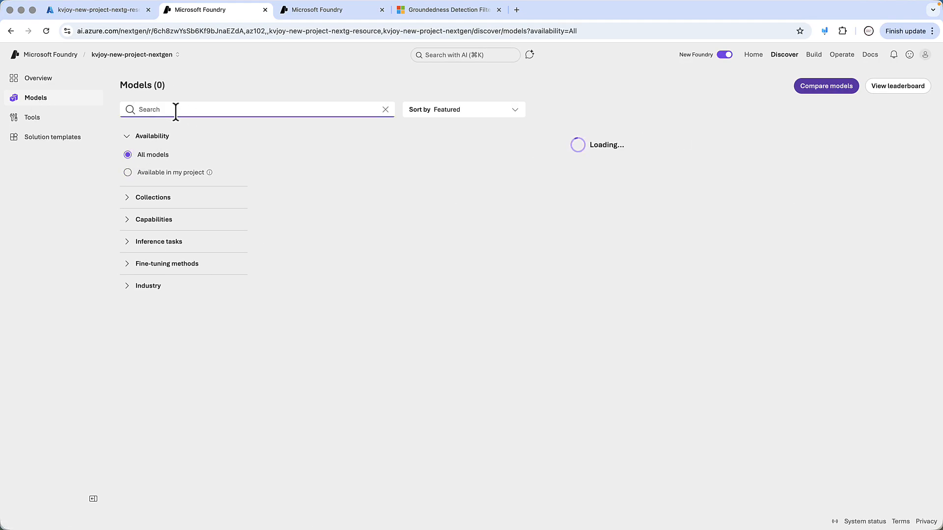
text(model-)
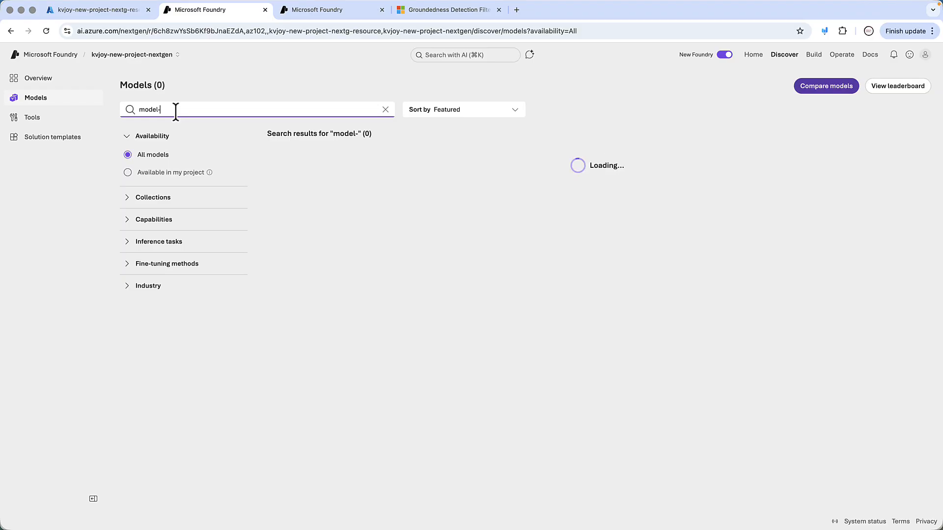
text(router)
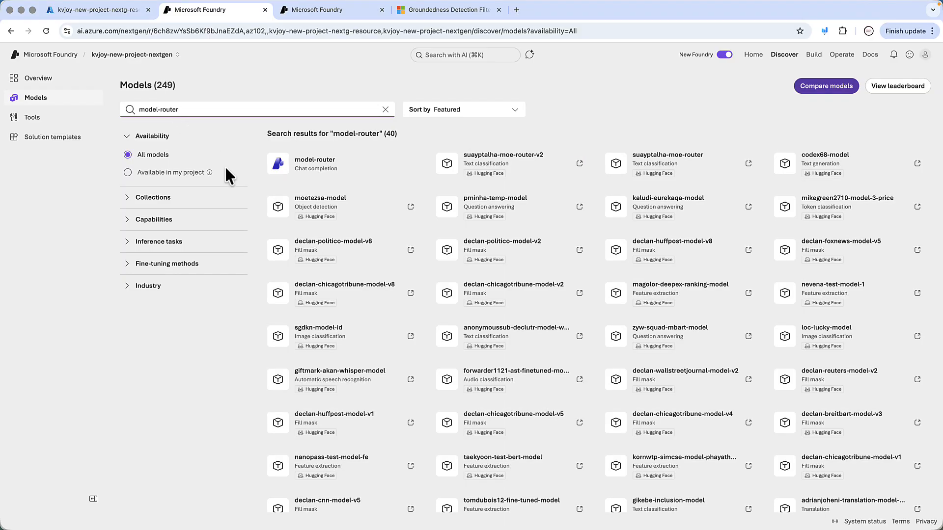
click(301, 173)
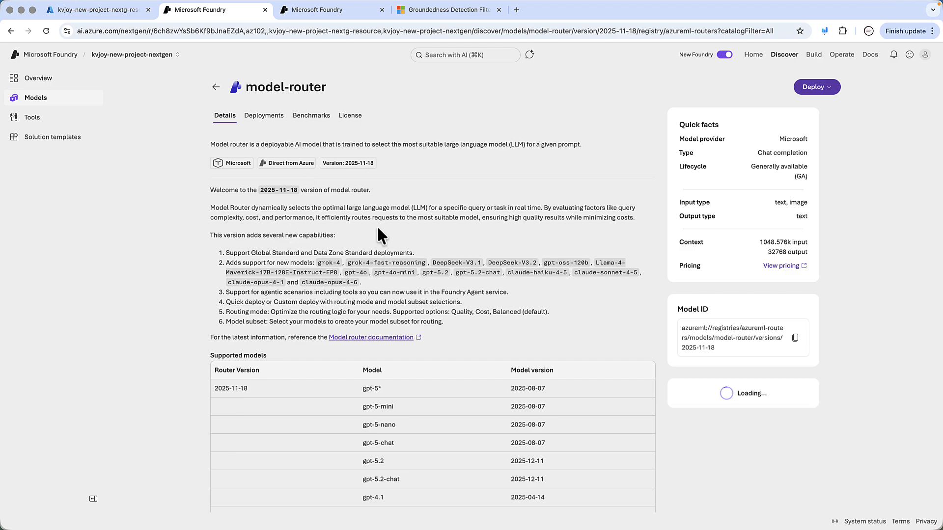
- Read the model-router description and the list of new capabilities in its current version
scroll(406, 221, down, 3)
scroll(407, 221, down, 2)
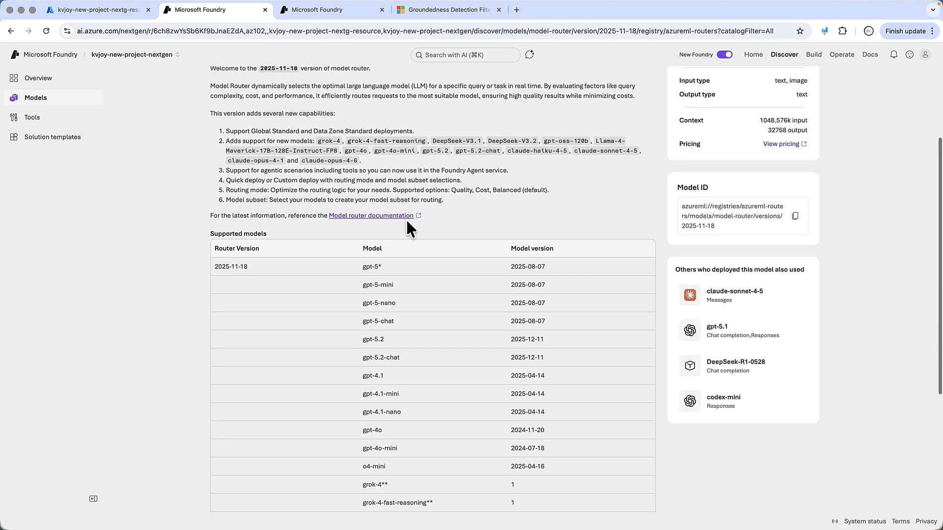
scroll(407, 221, up, 3)
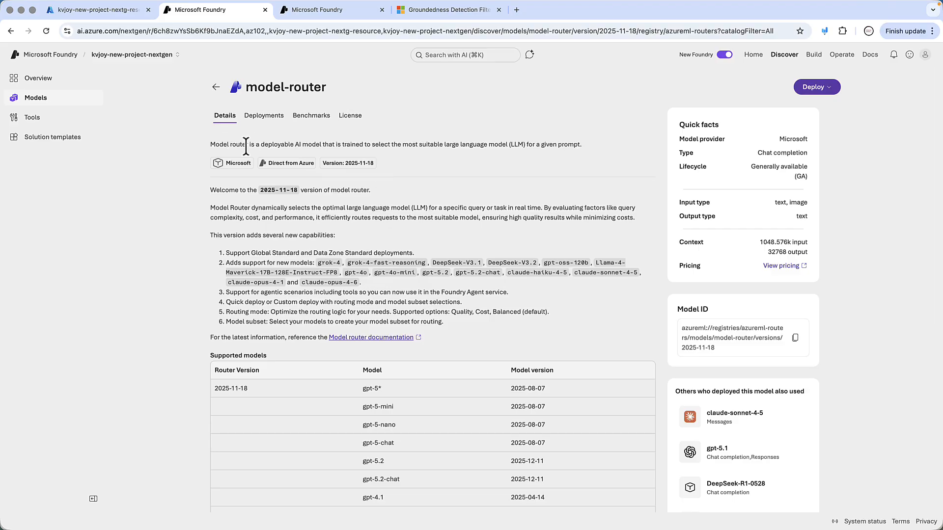
drag(260, 145, 327, 148)
drag(373, 147, 514, 150)
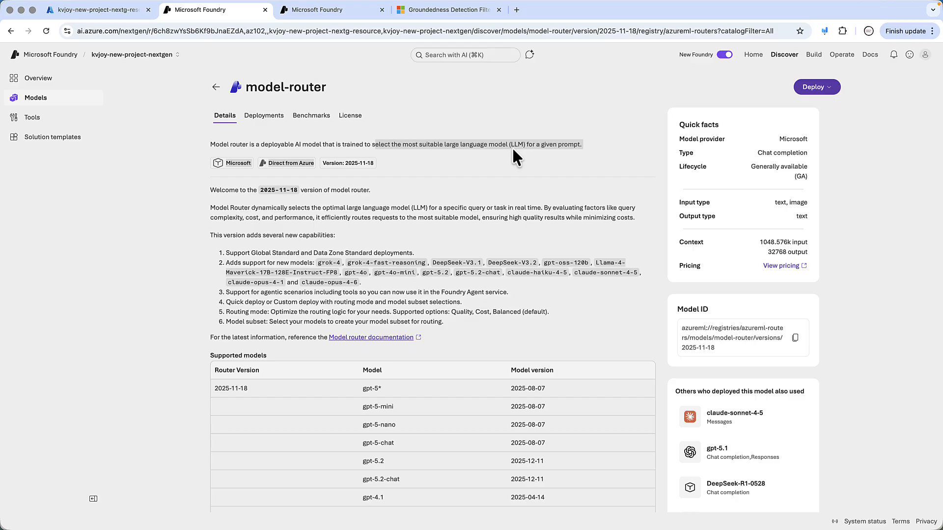
scroll(514, 150, down, 3)
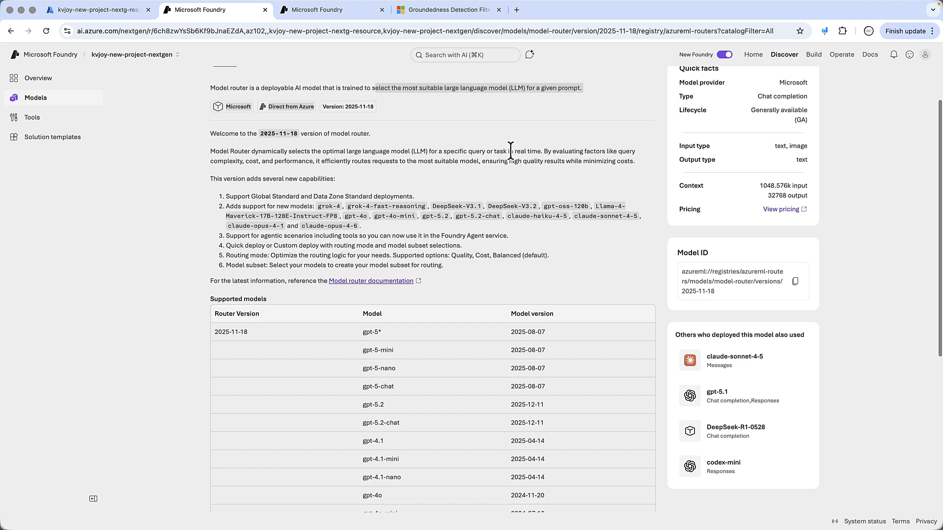
scroll(452, 182, down, 1)
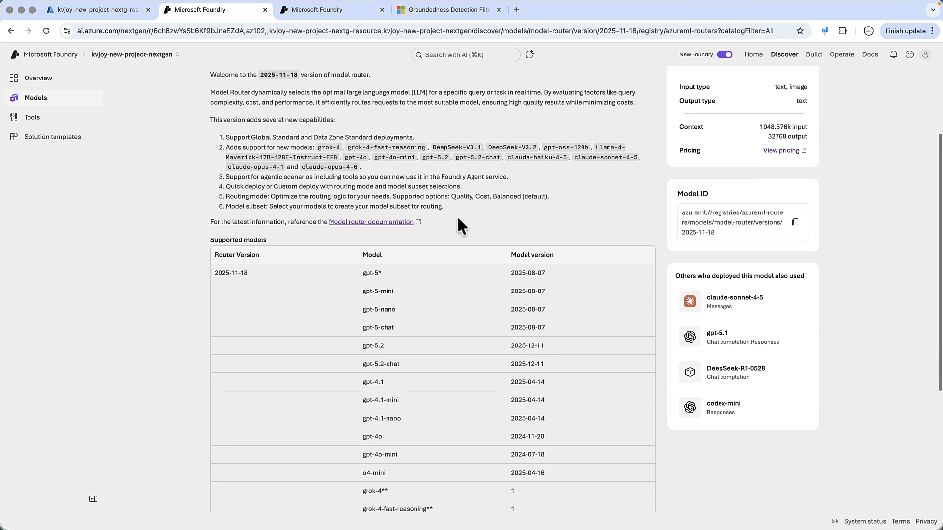
scroll(457, 215, down, 1)
- Examine the supported models table for model-router, including the Grok, DeepSeek, Llama and Claude entries and the footnotes
drag(208, 217, 287, 217)
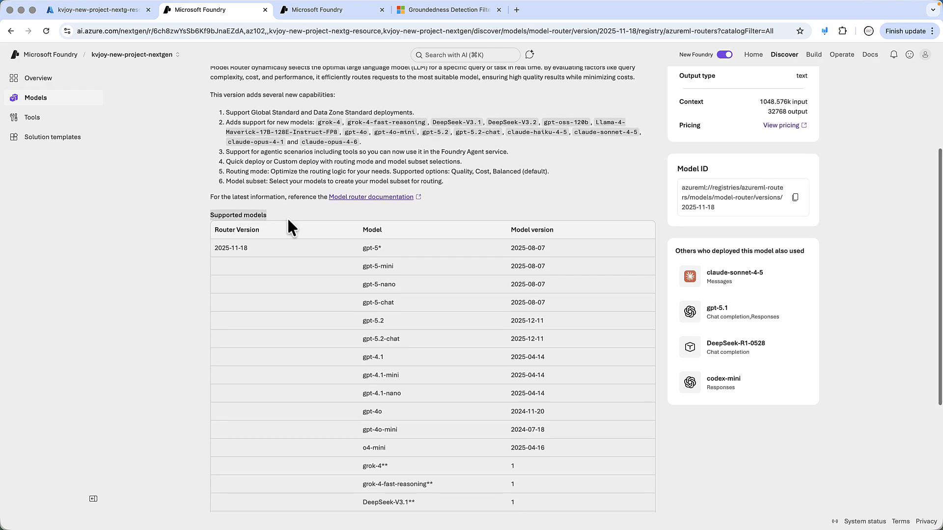
scroll(334, 235, down, 4)
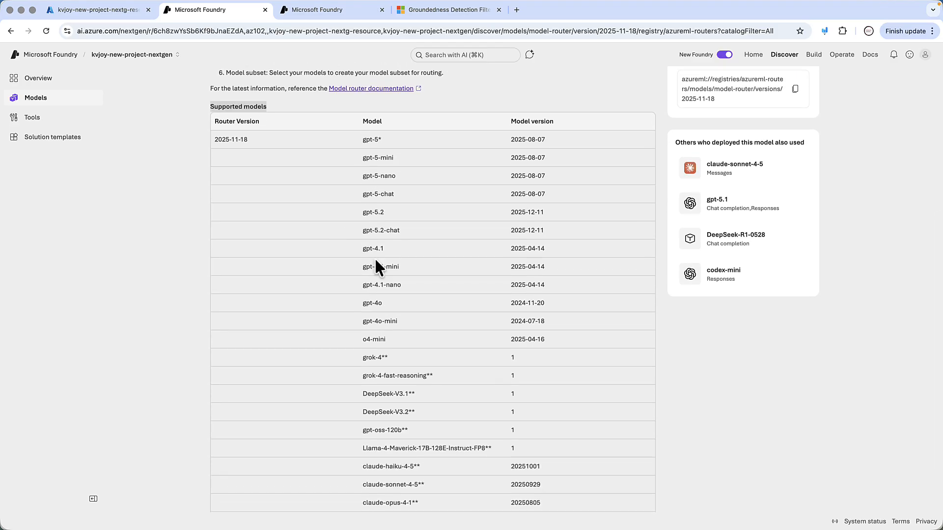
scroll(375, 265, down, 3)
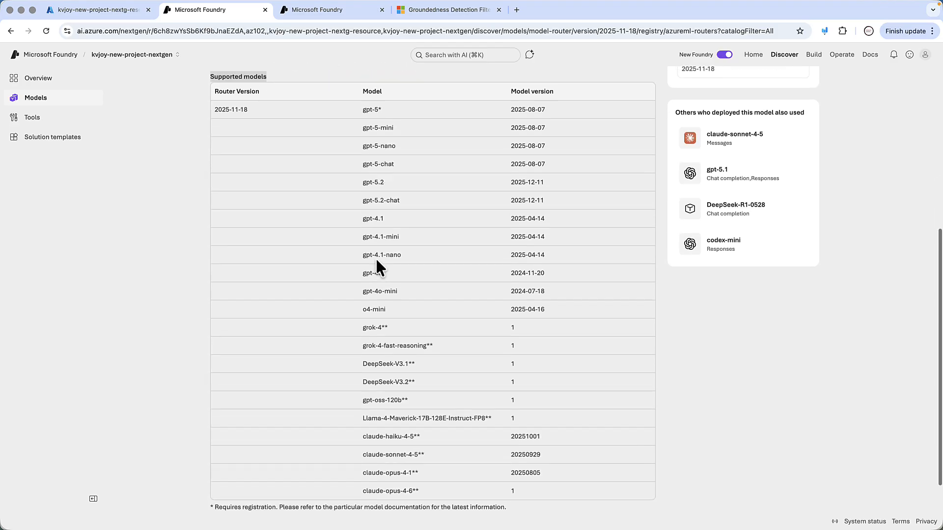
scroll(387, 269, down, 1)
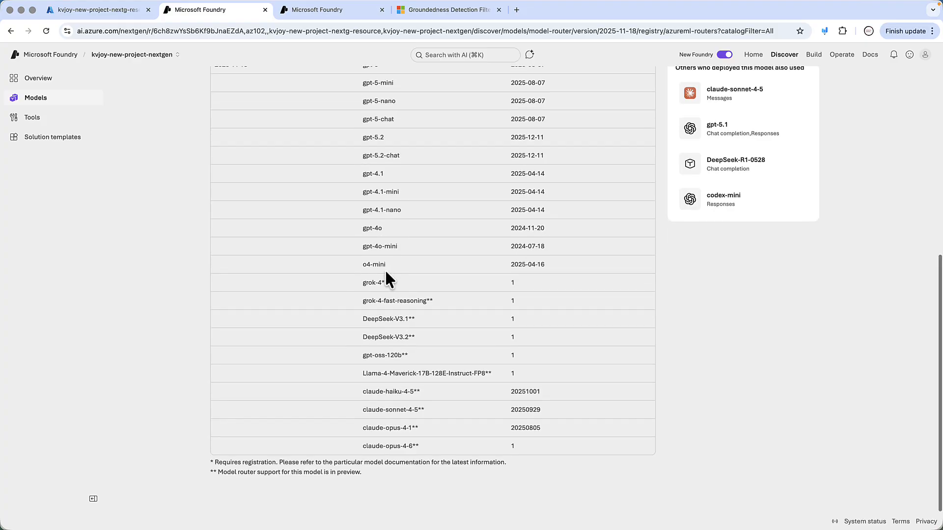
drag(362, 282, 396, 285)
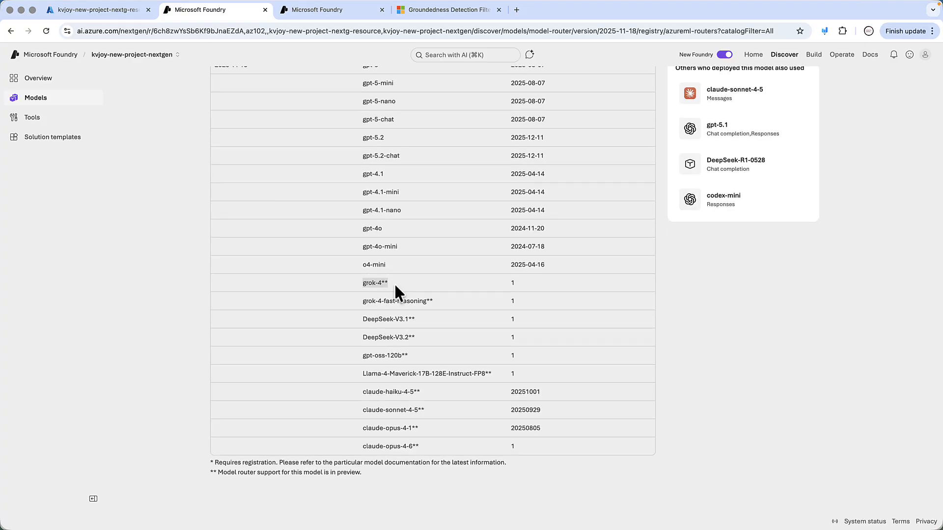
drag(364, 320, 411, 322)
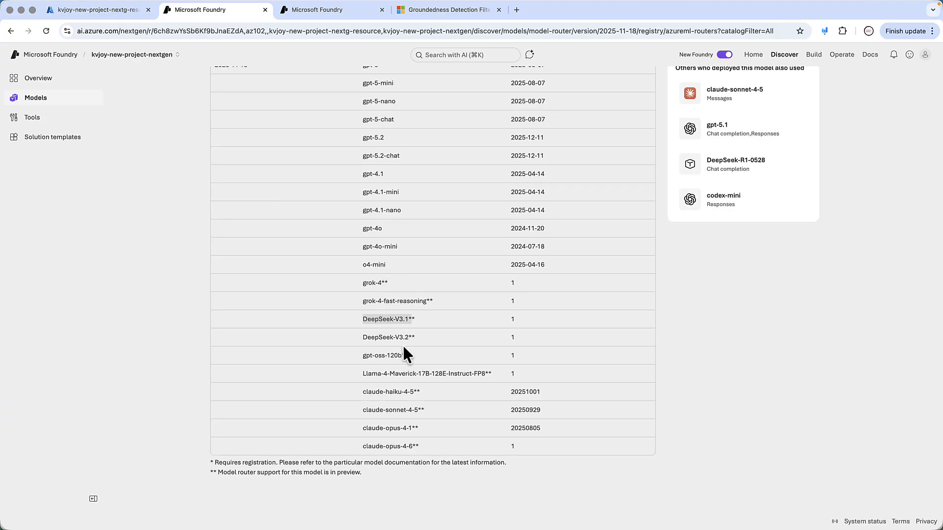
drag(370, 376, 421, 374)
drag(366, 393, 448, 450)
click(444, 444)
drag(226, 462, 281, 463)
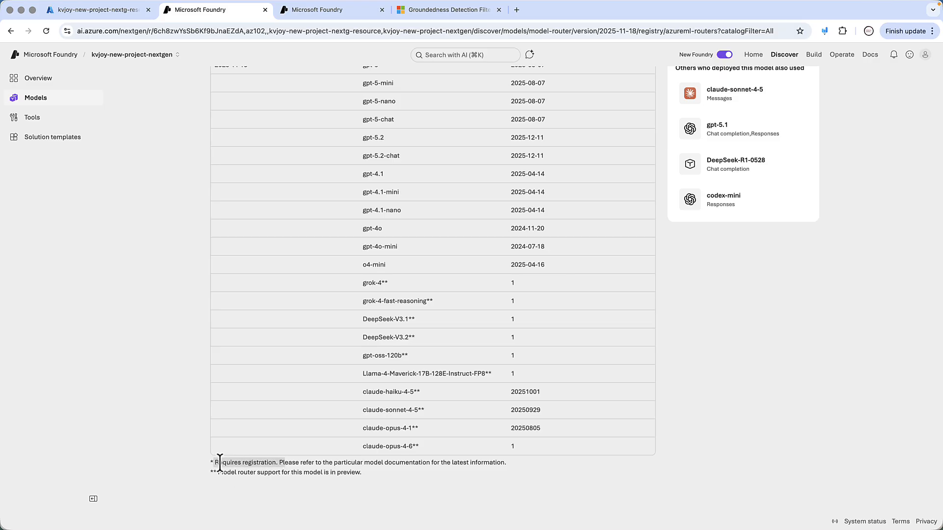
drag(211, 474, 314, 484)
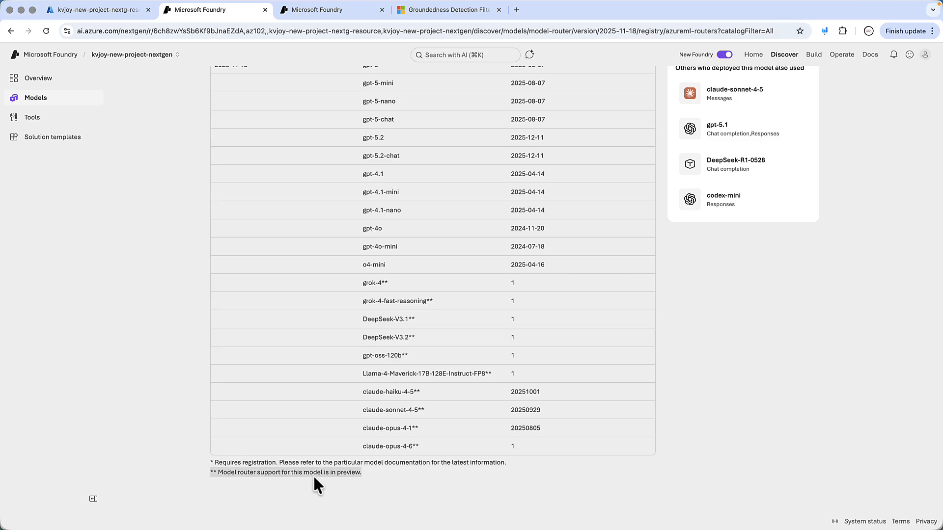
click(388, 475)
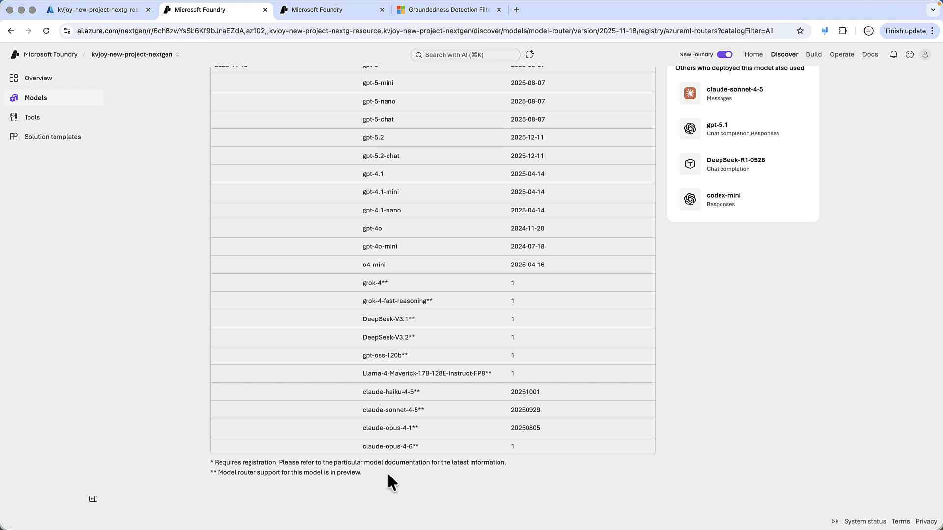
triple_click(385, 301)
scroll(390, 341, up, 7)
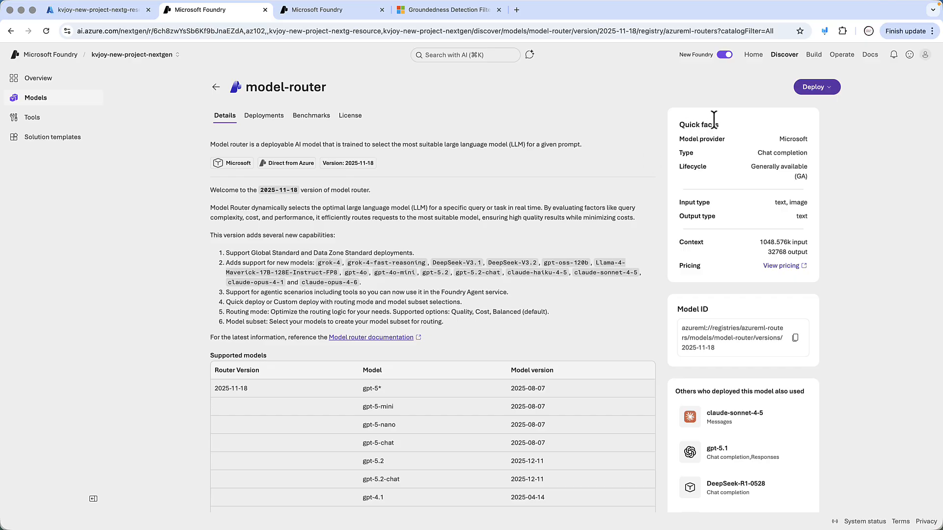
- Start deploying model-router with custom settings and expand the model router configurations
click(818, 89)
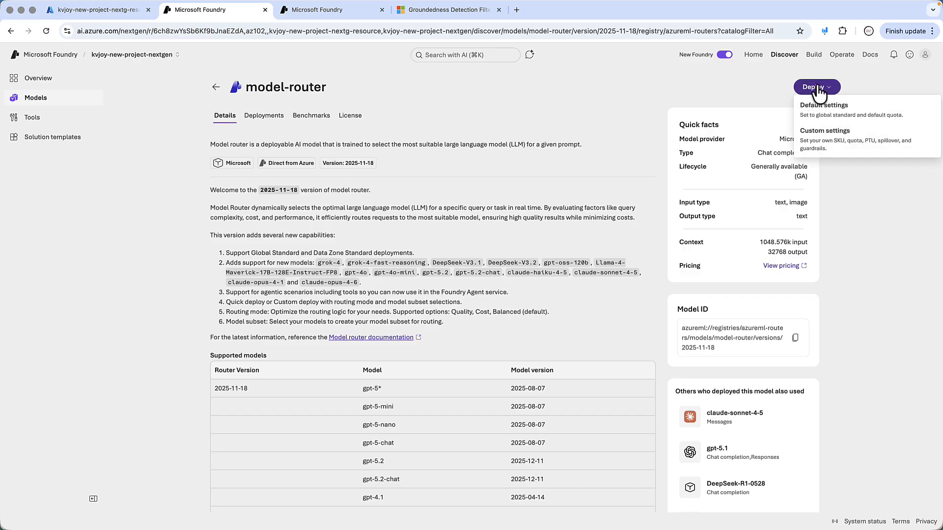
click(827, 143)
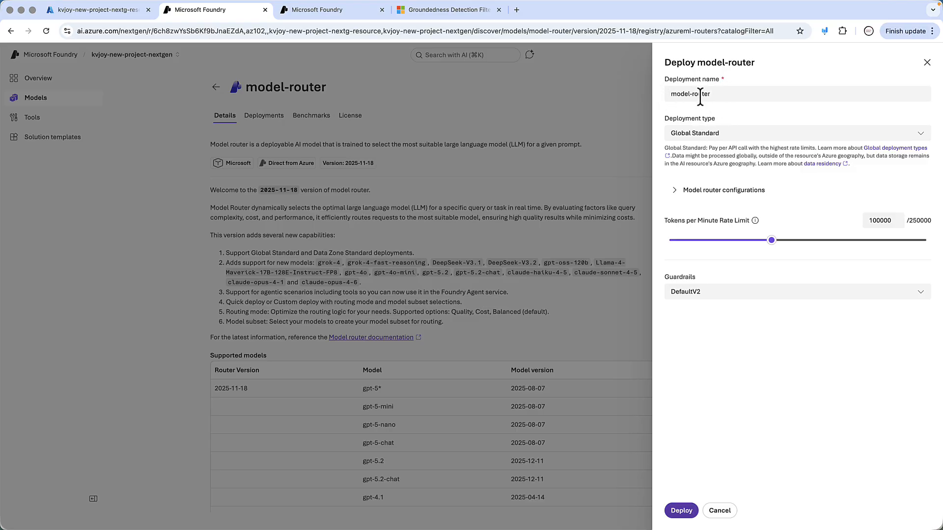
click(707, 131)
click(707, 131)
click(674, 194)
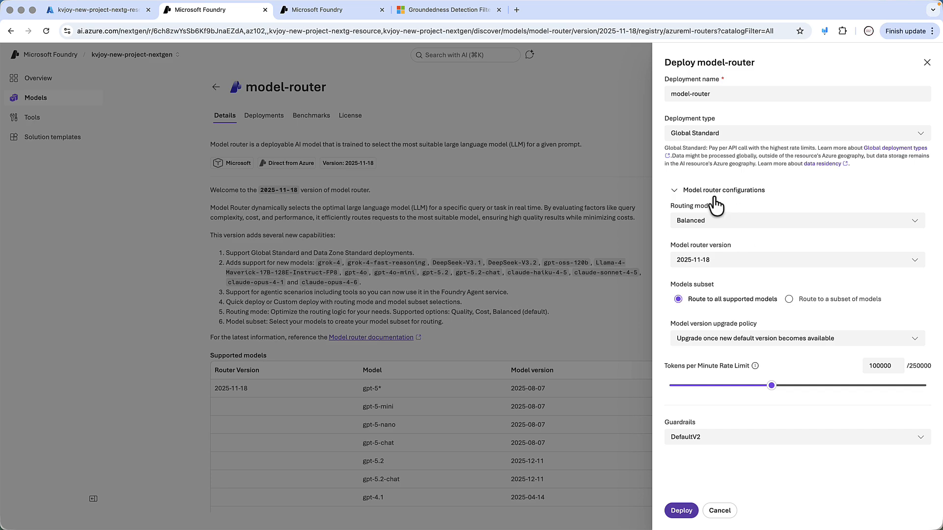
- Try the Cost routing mode, and set the routing mode back to Balanced
click(716, 222)
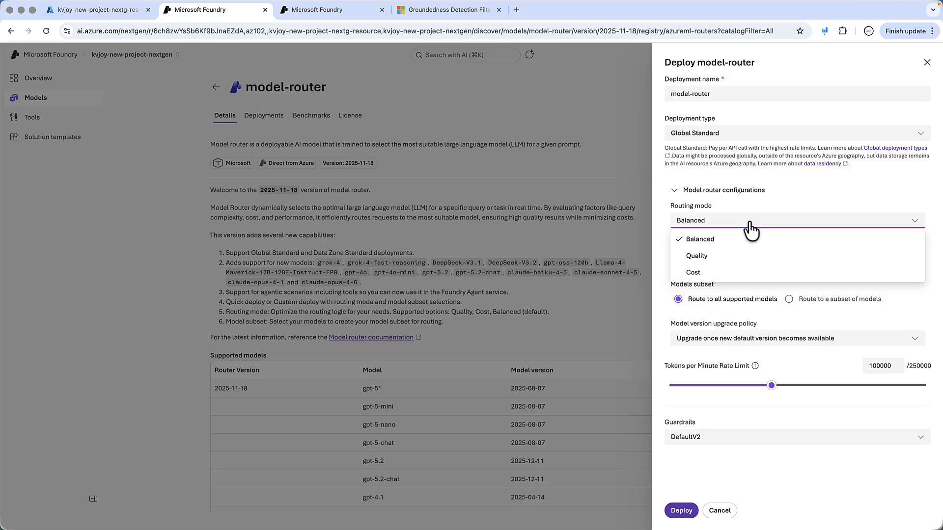
click(750, 223)
click(750, 224)
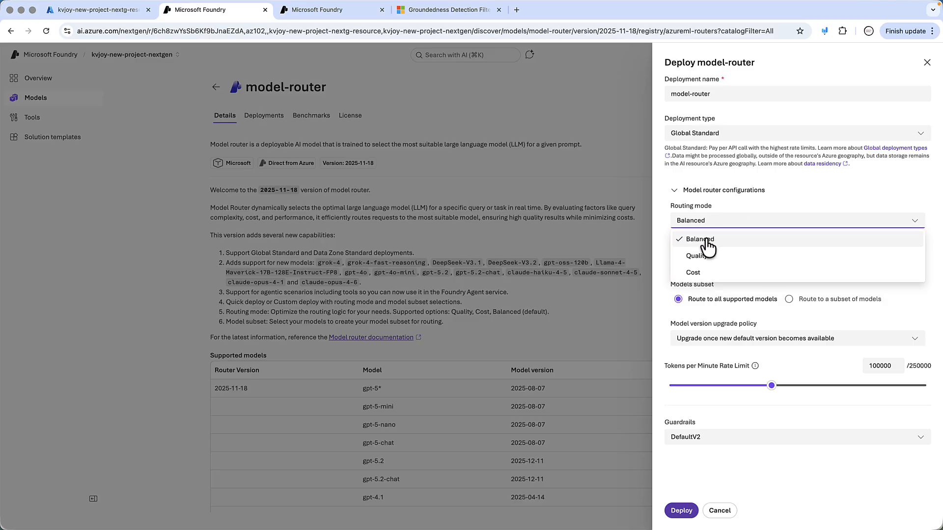
click(700, 272)
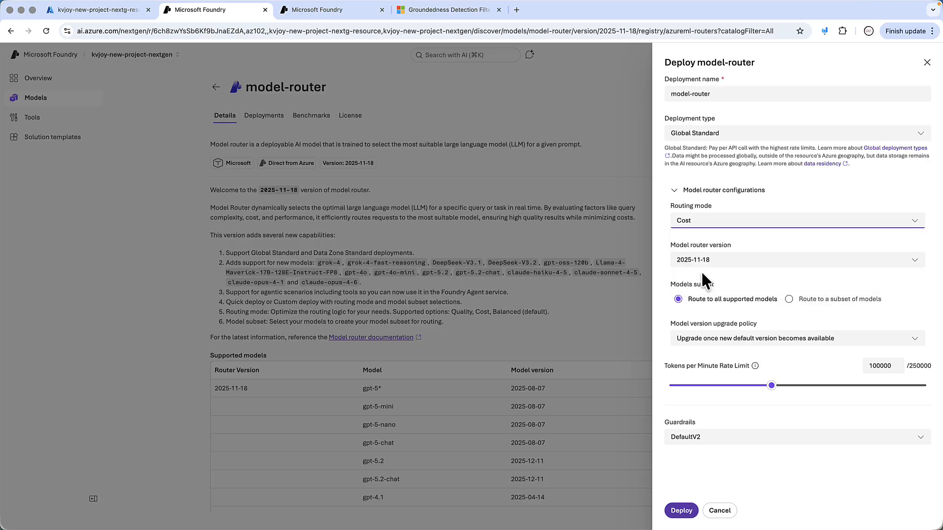
click(702, 221)
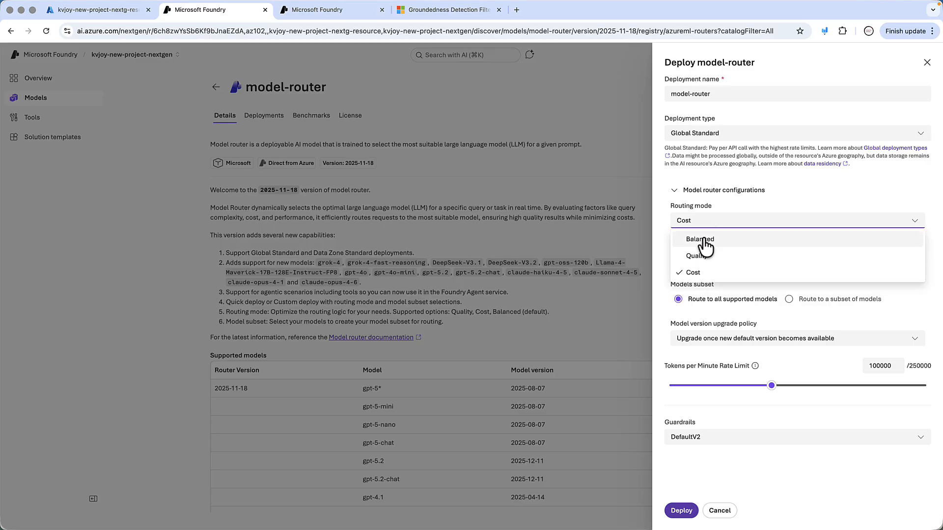
click(701, 240)
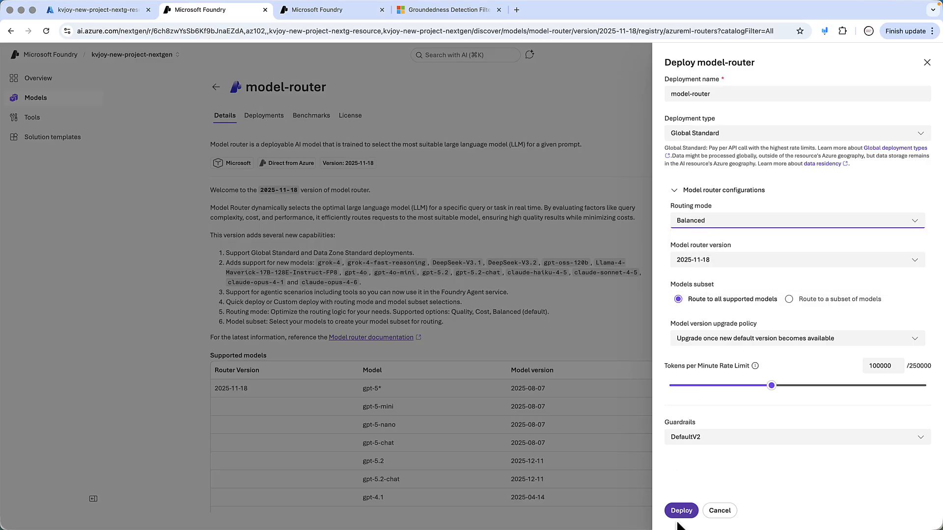
- Check the available guardrails, keep DefaultV2, and deploy model-router
click(709, 438)
click(696, 437)
click(696, 437)
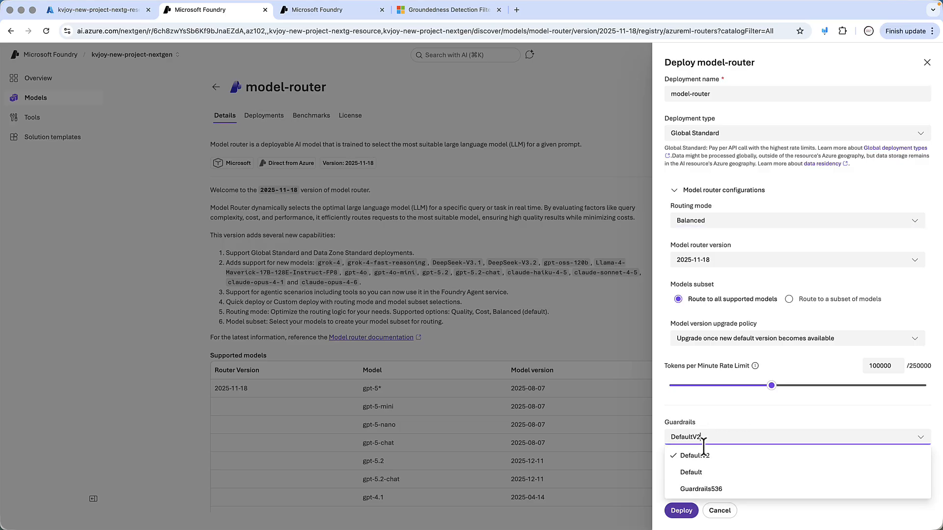
click(738, 403)
click(676, 509)
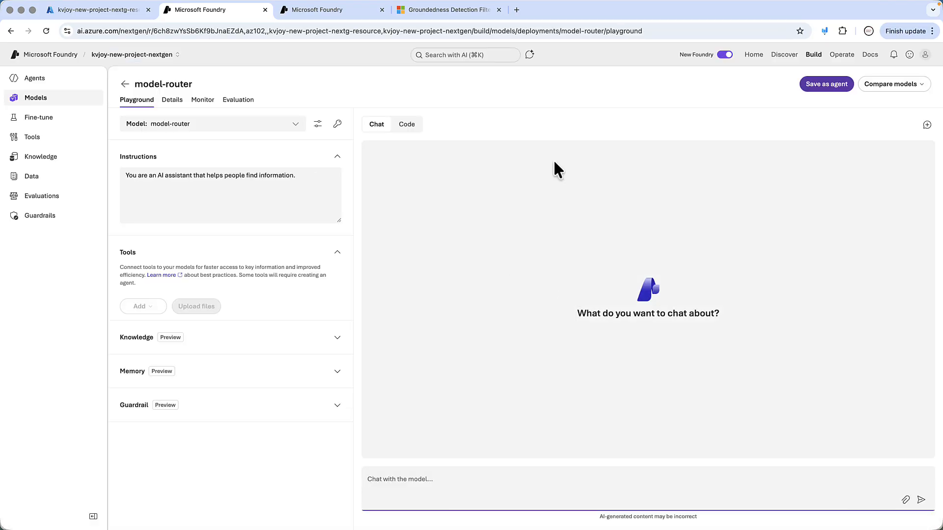
- Keep model-router as the playground model and ask it "why is sky blue" in the chat
click(204, 129)
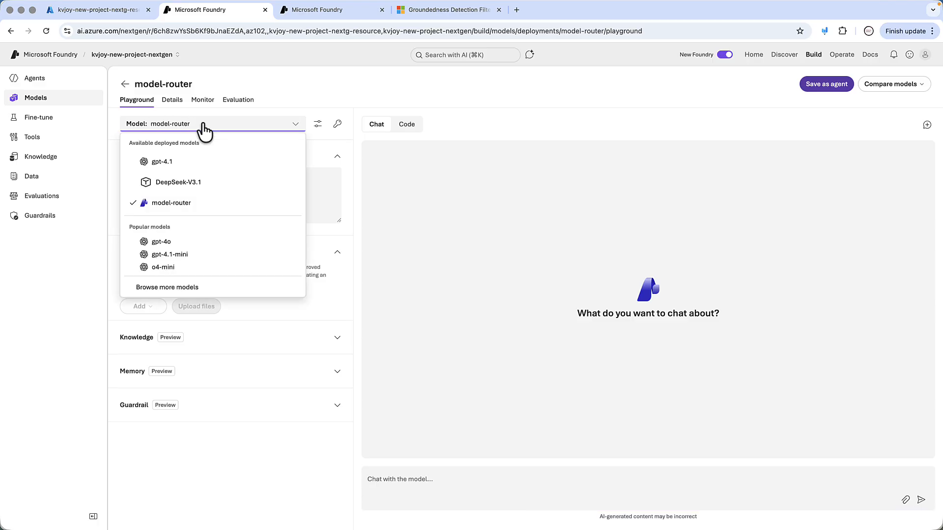
click(187, 208)
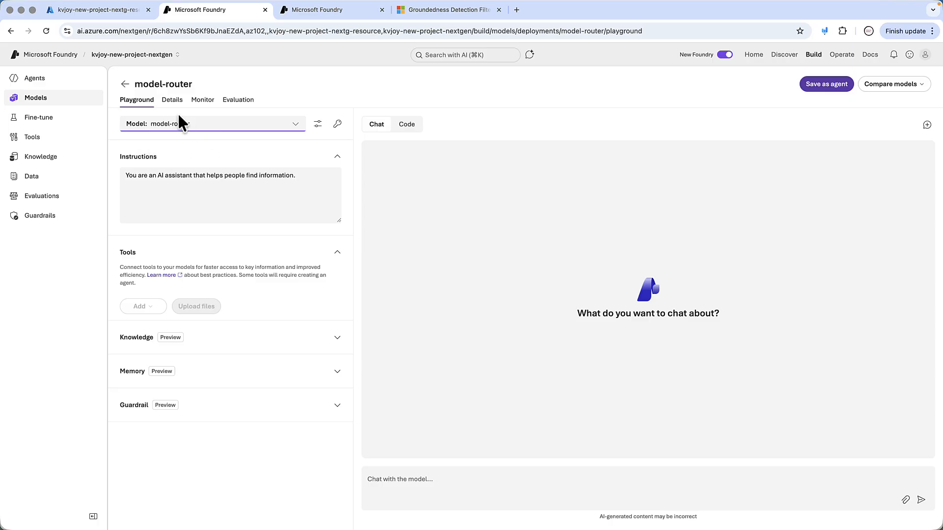
click(437, 480)
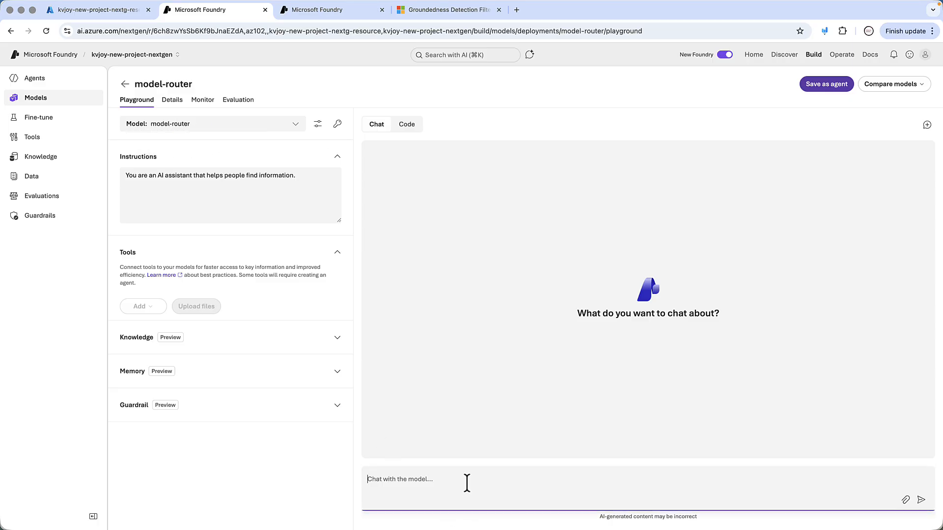
text(why is sky blue)
key(Return)
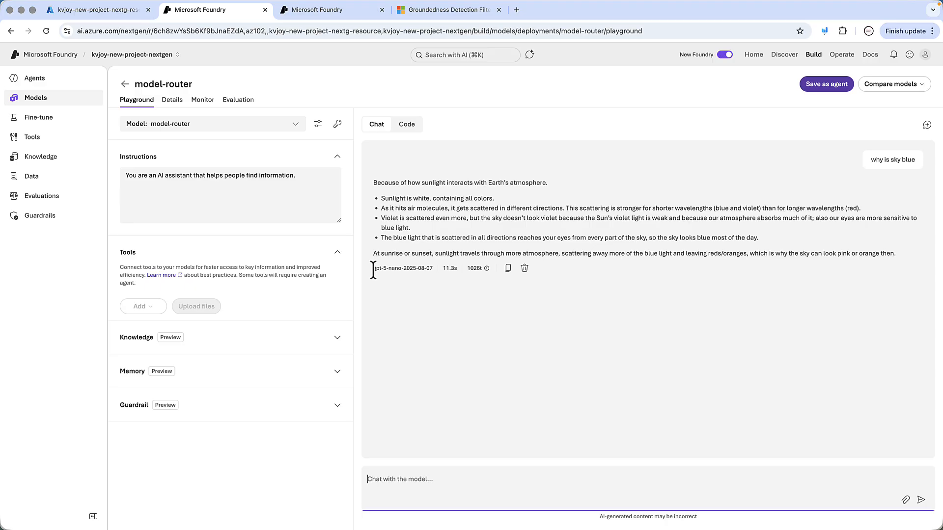
- Check which model answered the first prompt, and ask "give me some market gap in 2026 related to EdTech sector, give top top-5 recommendations"
drag(374, 270, 428, 270)
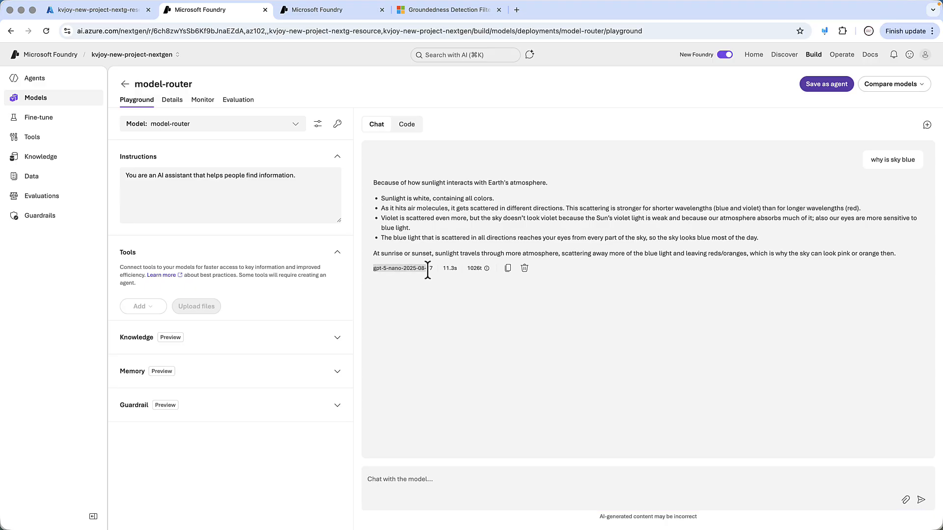
click(428, 477)
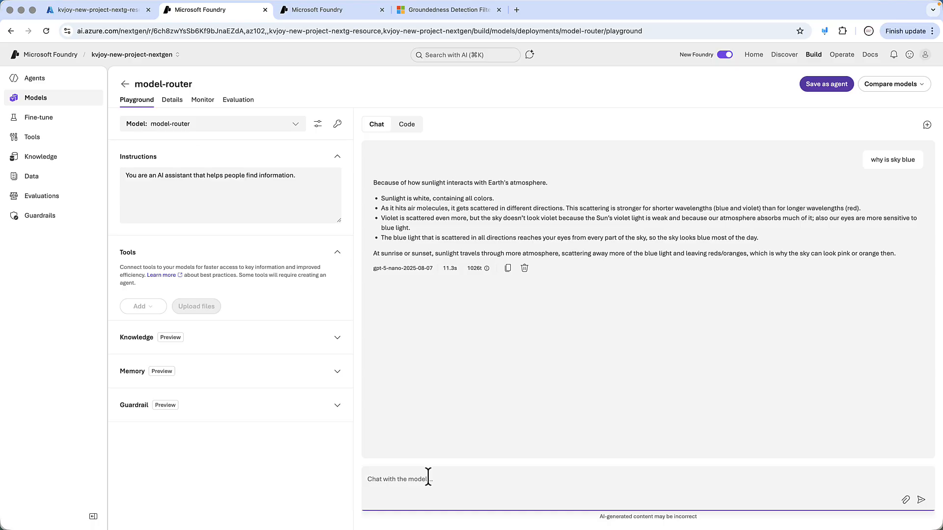
text(give me some market gap in 2026 related to EdTech)
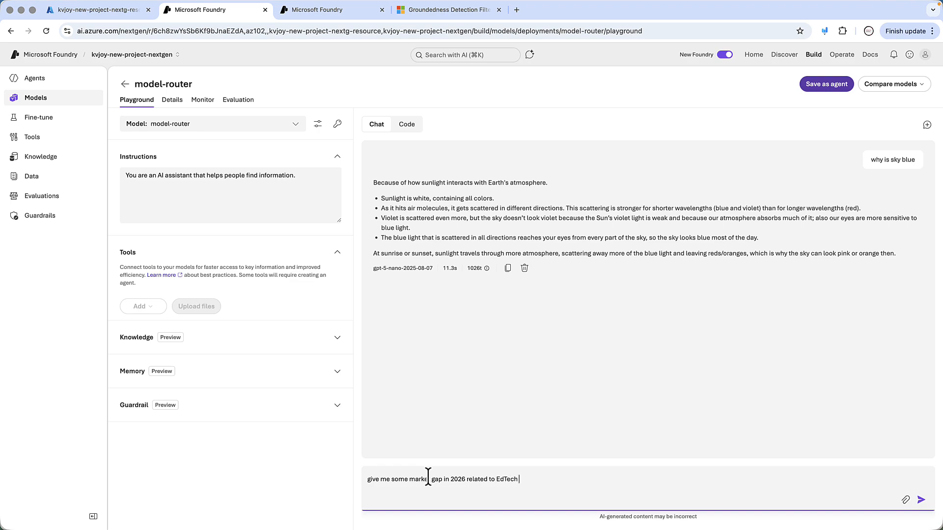
text(sector, give top n-)
key(BackSpace)
key(BackSpace)
text(top-5 recommendations)
key(Return)
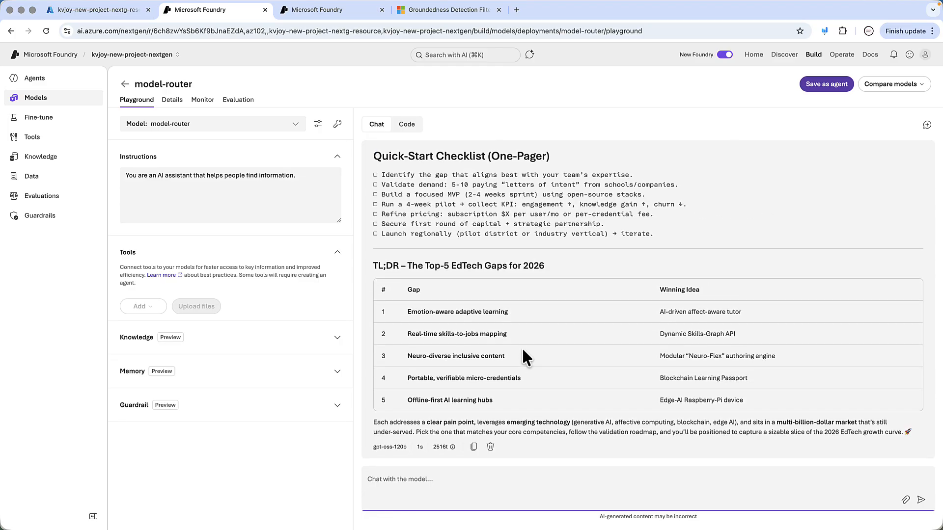
- Review the EdTech answer and compare the underlying model names listed beneath the two chat responses
scroll(422, 408, up, 3)
scroll(425, 409, down, 3)
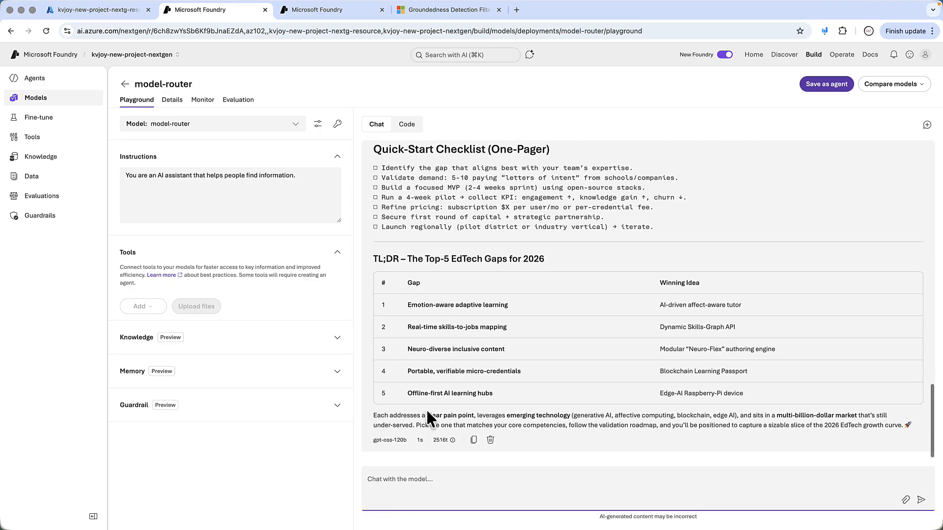
drag(372, 447, 403, 448)
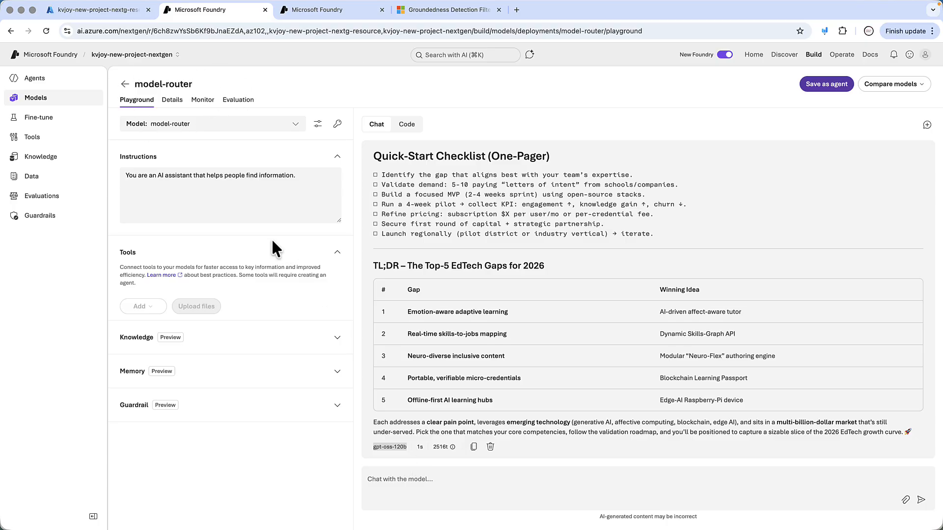
scroll(396, 317, up, 15)
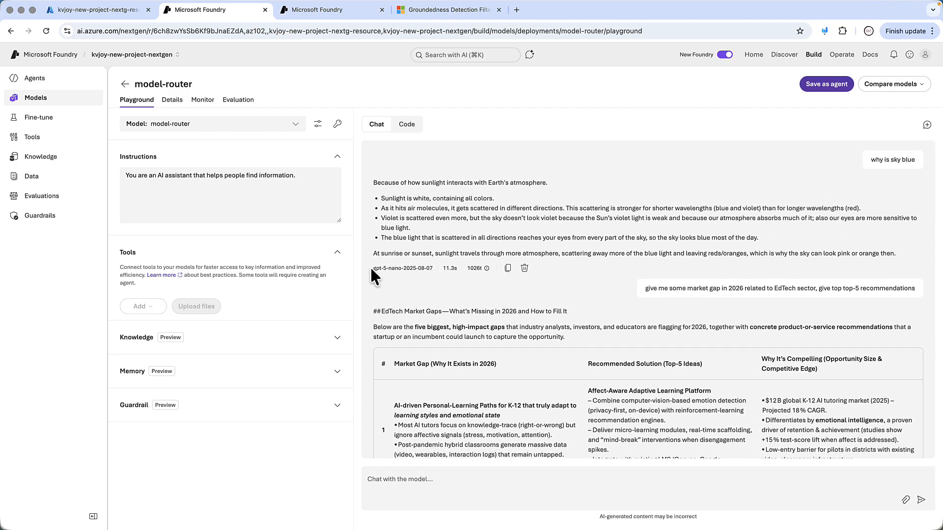
drag(372, 268, 438, 270)
scroll(426, 304, down, 20)
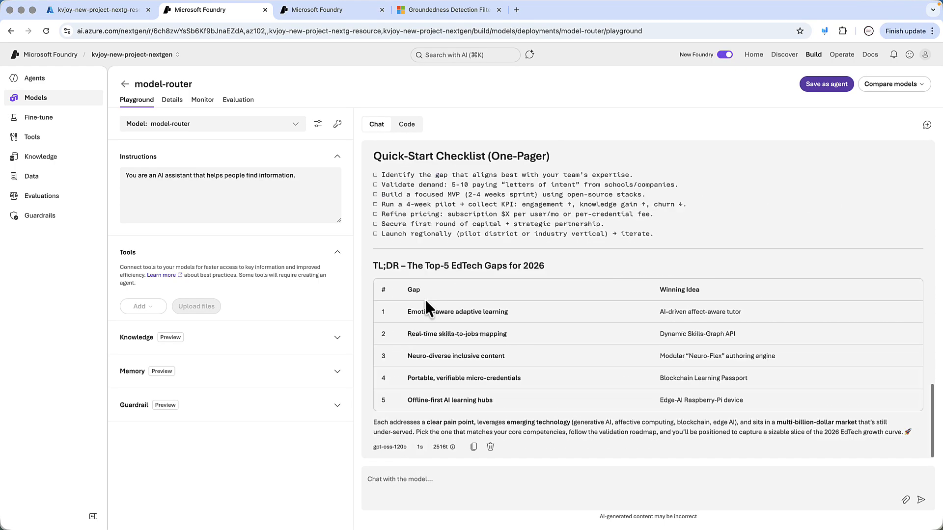